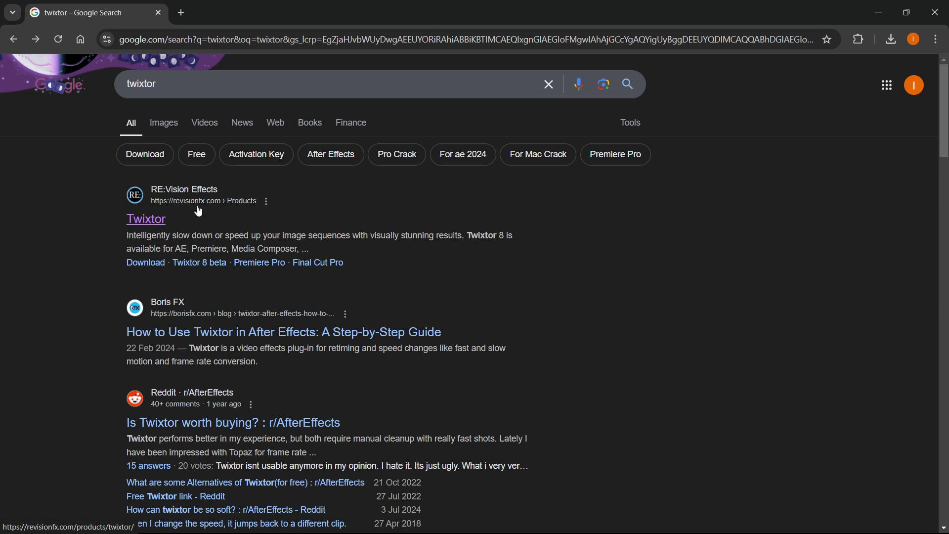
- Open the revisionfx.com Twixtor result from the Google 'twixtor' search
left_click(146, 229)
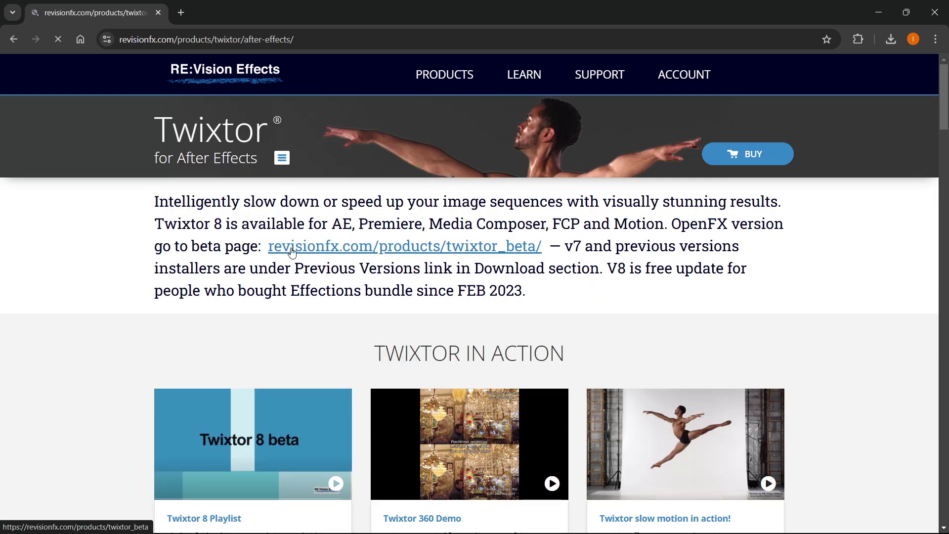
- Skim the Twixtor for After Effects page and jump to its DOWNLOAD section
scroll(277, 231, "down", 10)
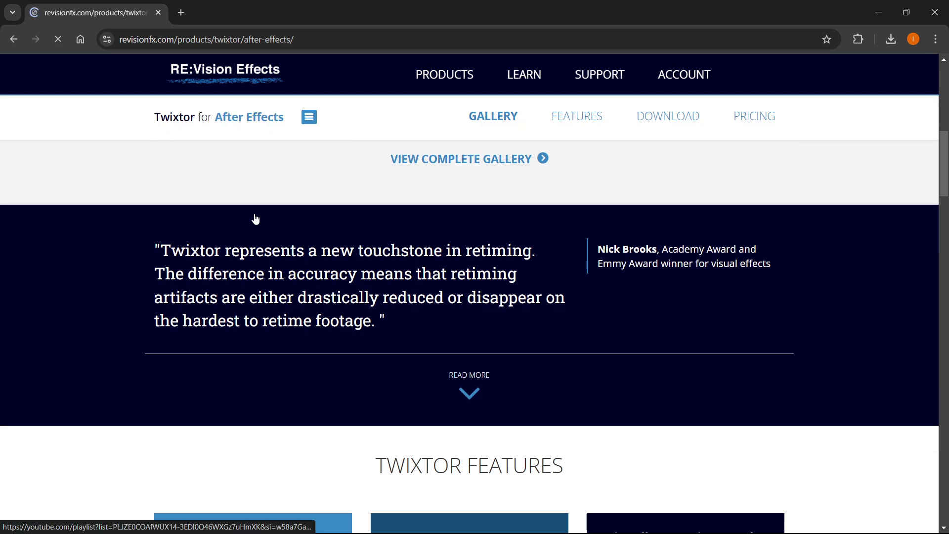
scroll(363, 232, "down", 10)
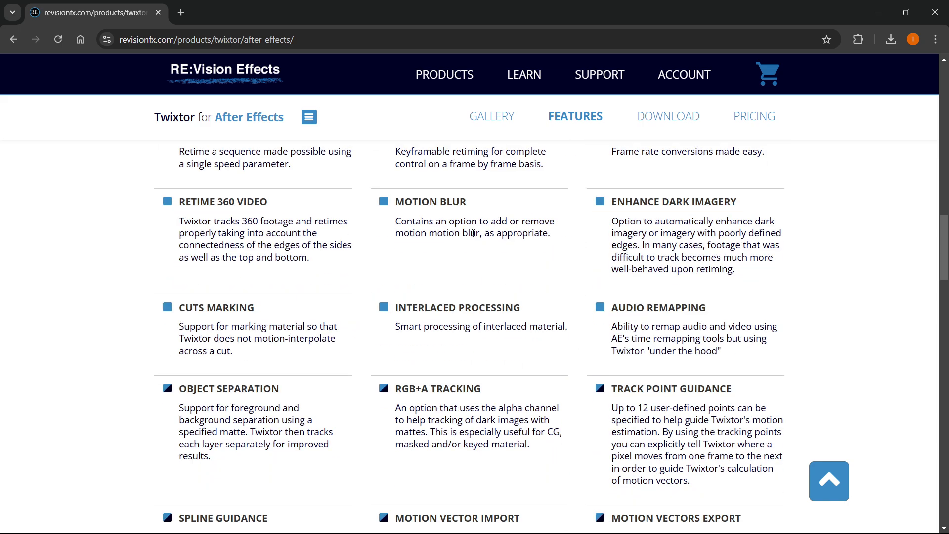
scroll(462, 239, "down", 7)
scroll(424, 269, "up", 8)
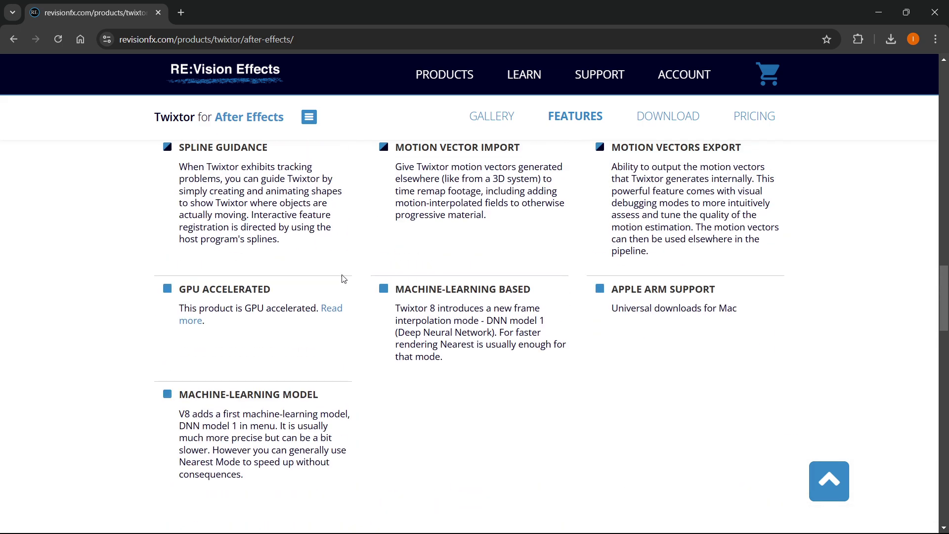
scroll(352, 295, "up", 3)
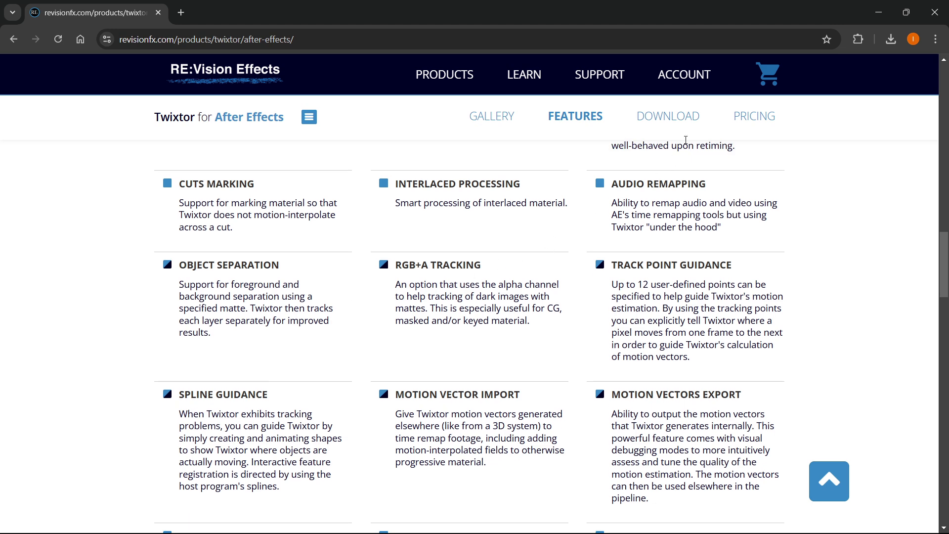
left_click(671, 119)
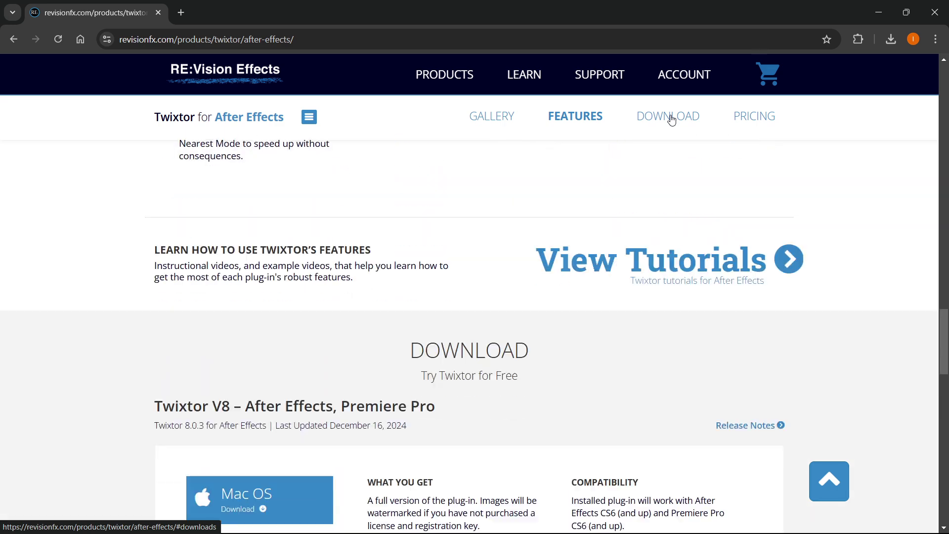
- Review the version 8.0.3 Mac OS and Windows downloads and the What You Get description
scroll(418, 274, "down", 2)
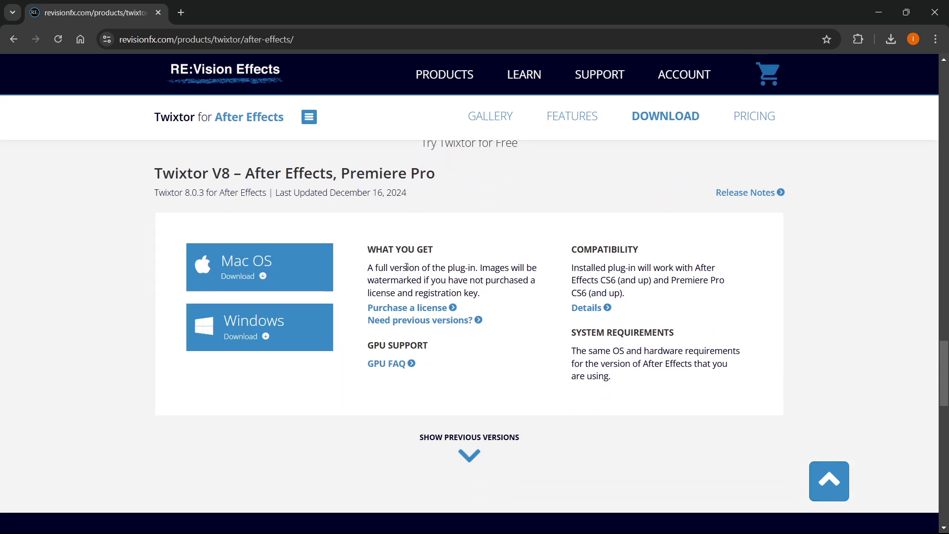
scroll(405, 279, "up", 4)
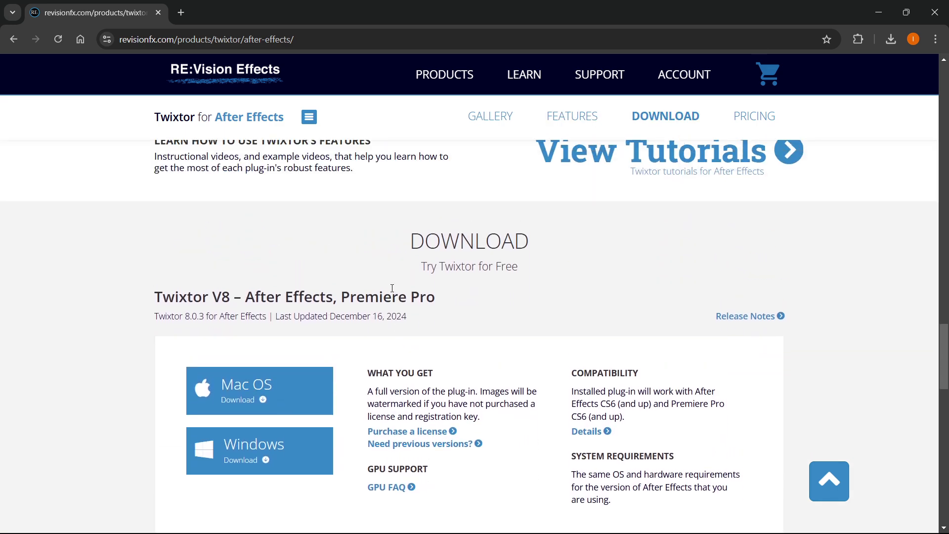
scroll(410, 293, "up", 15)
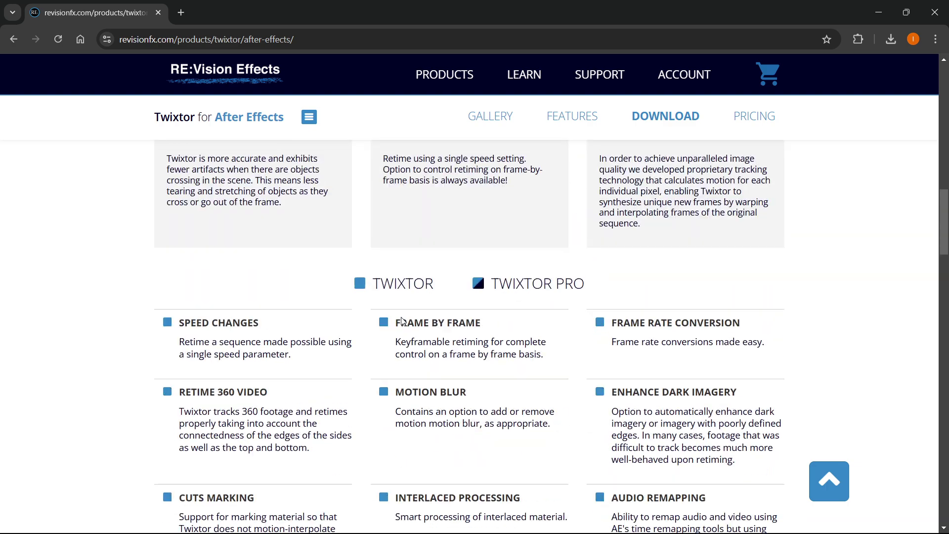
scroll(378, 331, "down", 20)
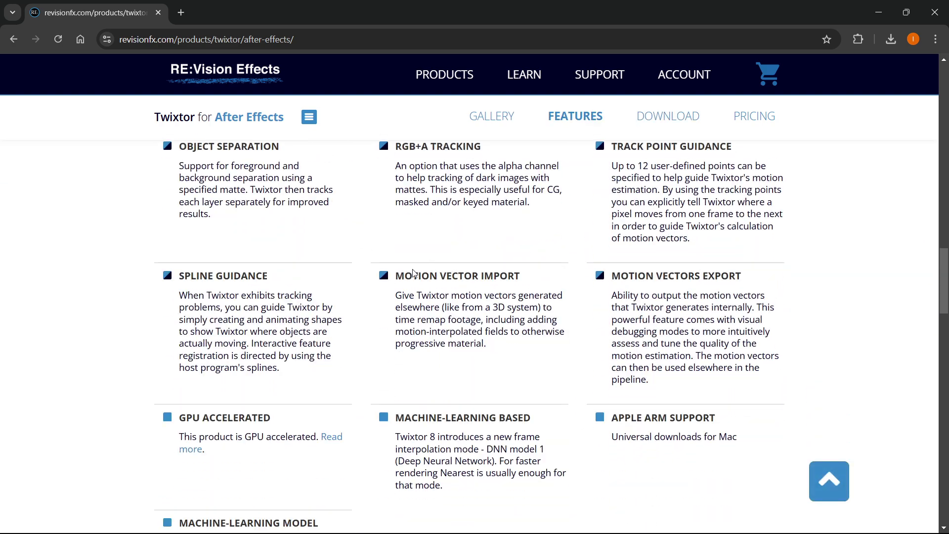
scroll(447, 277, "down", 8)
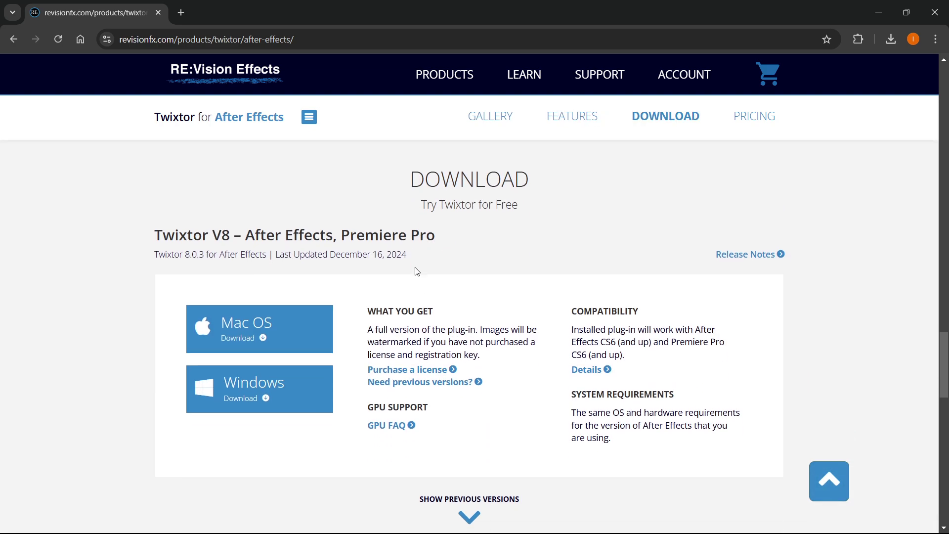
scroll(441, 266, "down", 1)
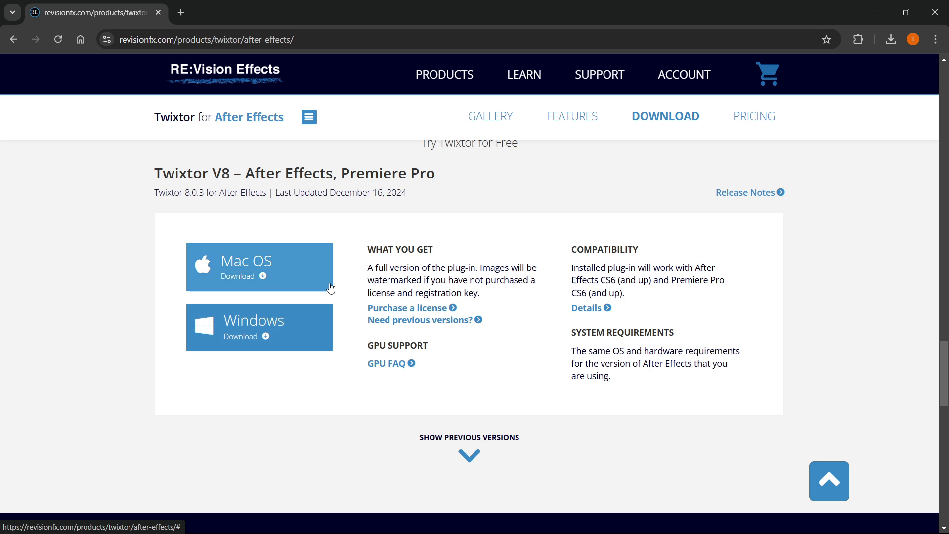
left_click_drag(369, 254, 425, 252)
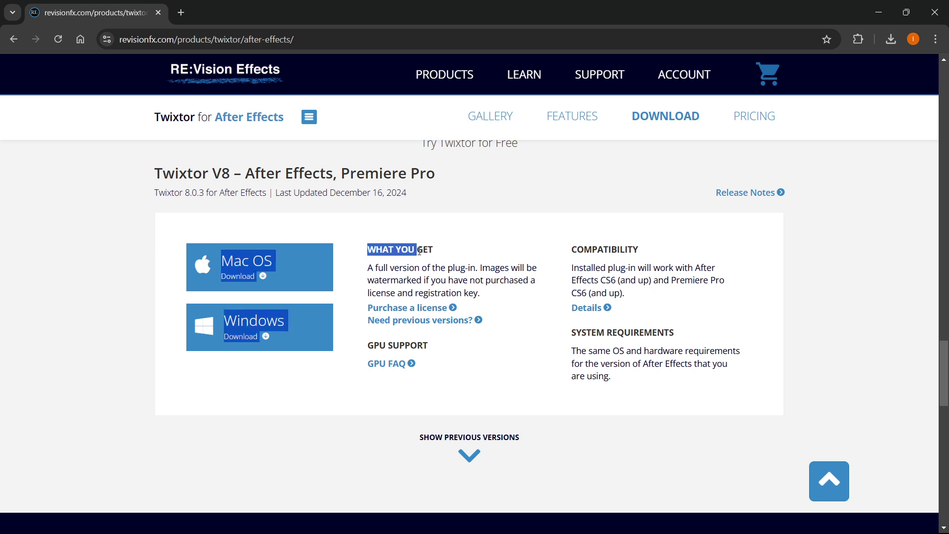
left_click(451, 254)
left_click_drag(369, 271, 473, 268)
left_click(495, 272)
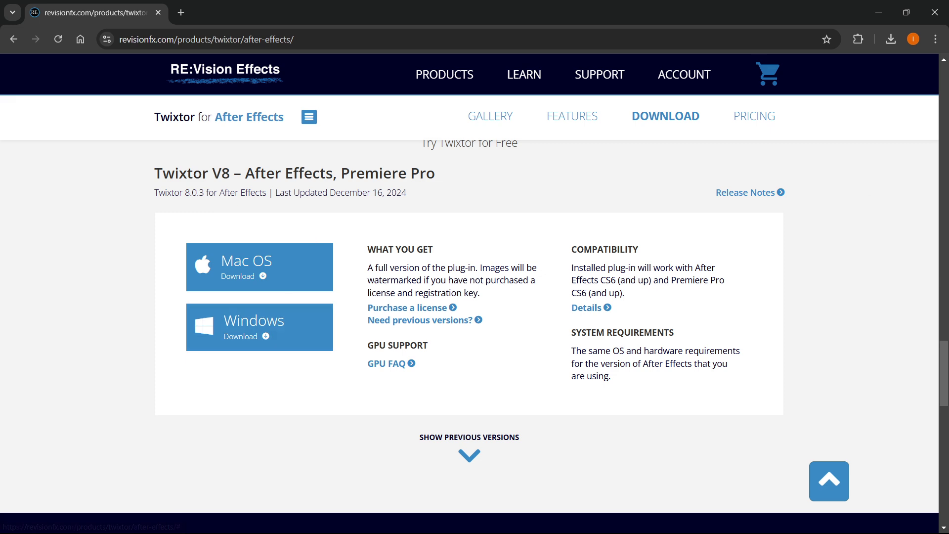
- Show the downloaded Twixtor8AEInstaller.zip in its Downloads folder
left_click(899, 44)
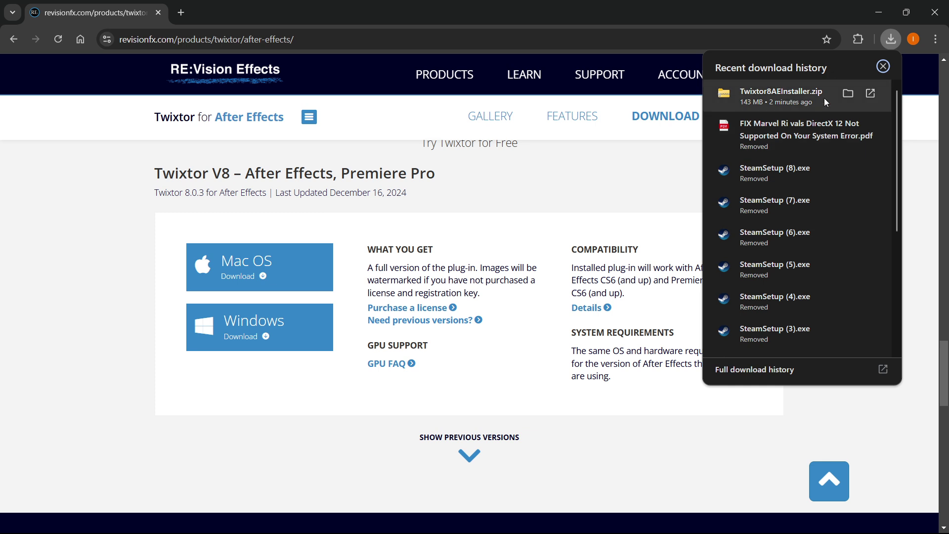
left_click(891, 39)
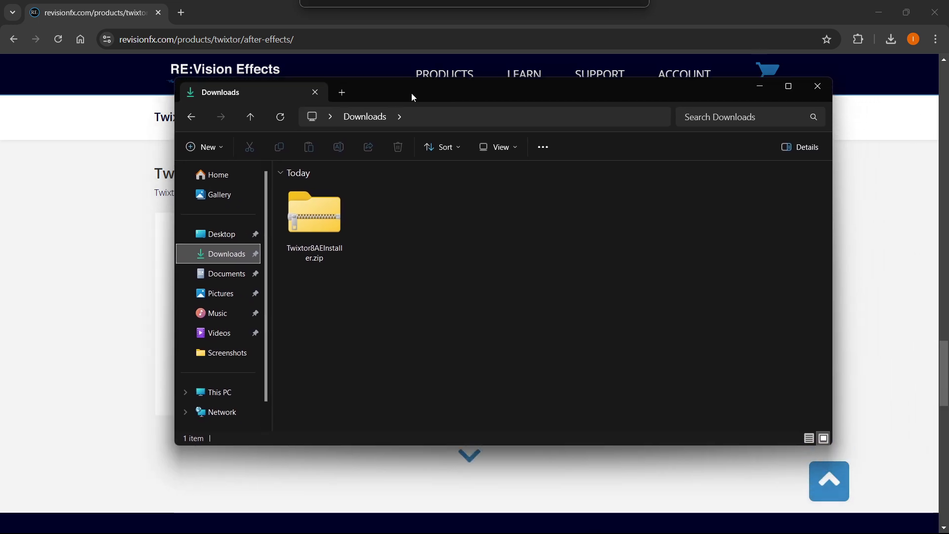
left_click_drag(411, 93, 412, 79)
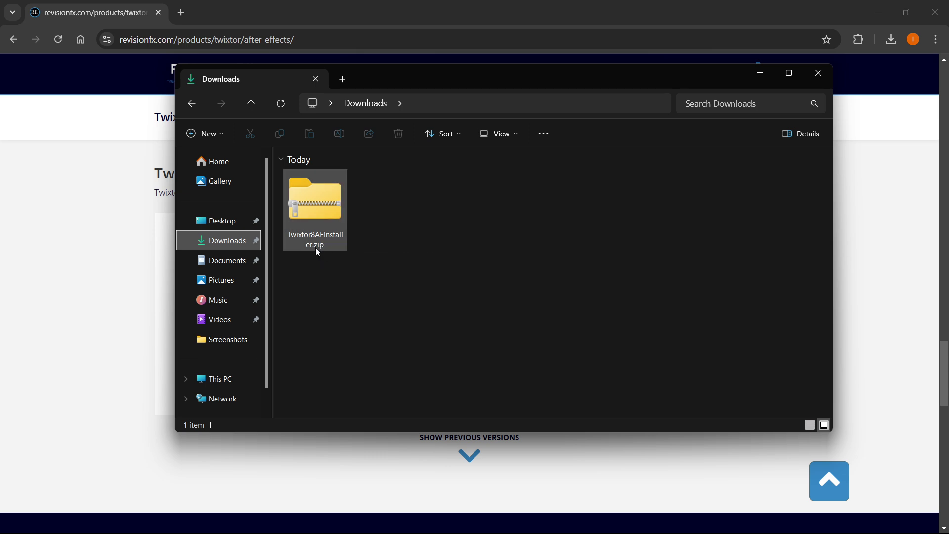
- Extract Twixtor8AEInstaller.zip into the suggested Twixtor8AEInstaller folder
right_click(322, 214)
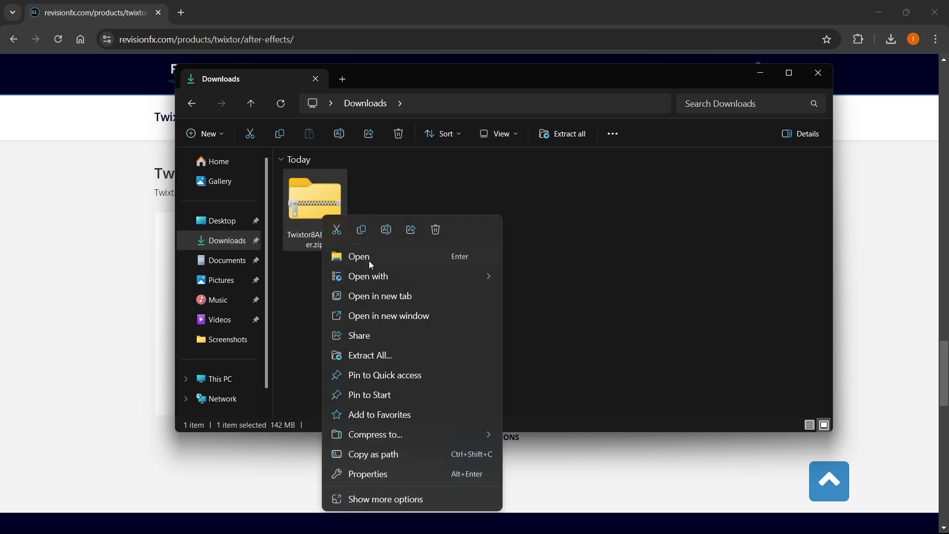
left_click(390, 360)
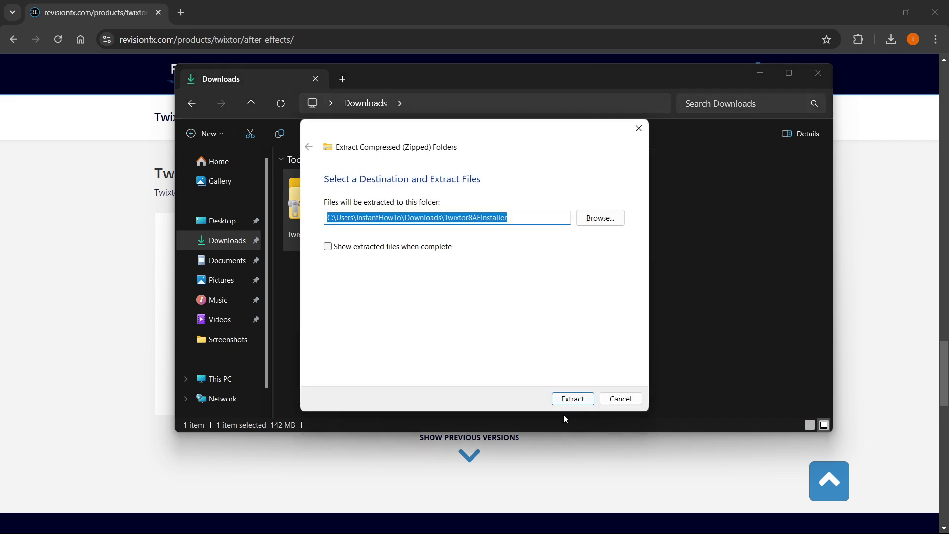
left_click(573, 399)
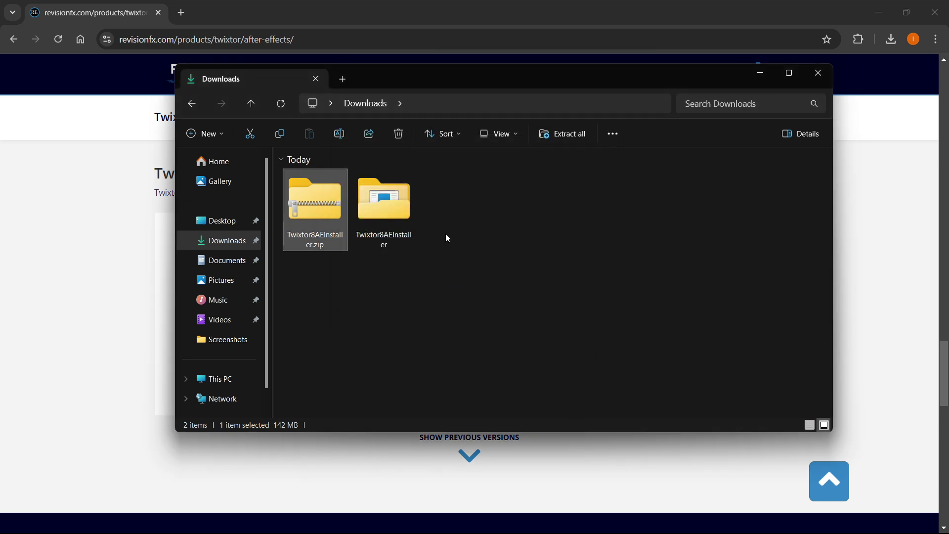
- Open the Twixtor8AEInstaller folder and run Twixtor8AE-8.0.3-windows-installer.exe
left_click(400, 244)
double_click(401, 216)
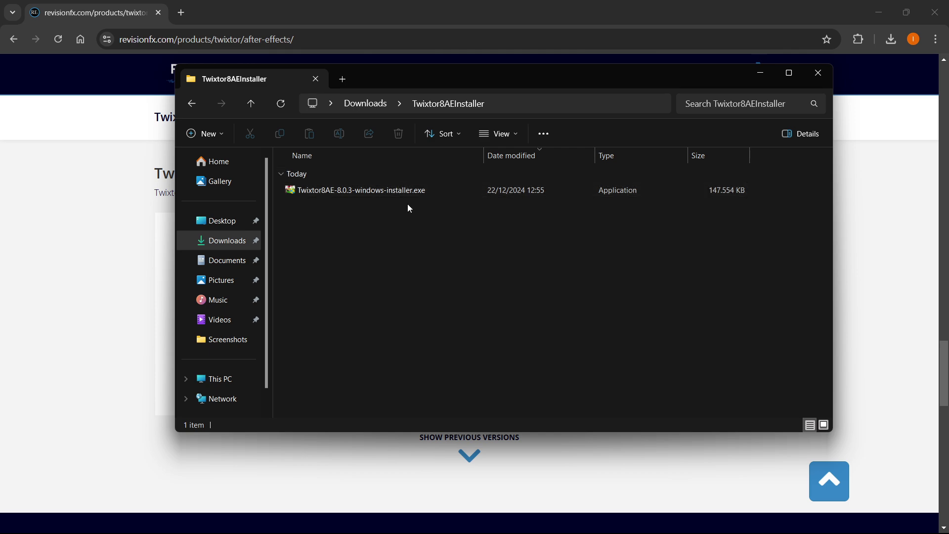
double_click(406, 191)
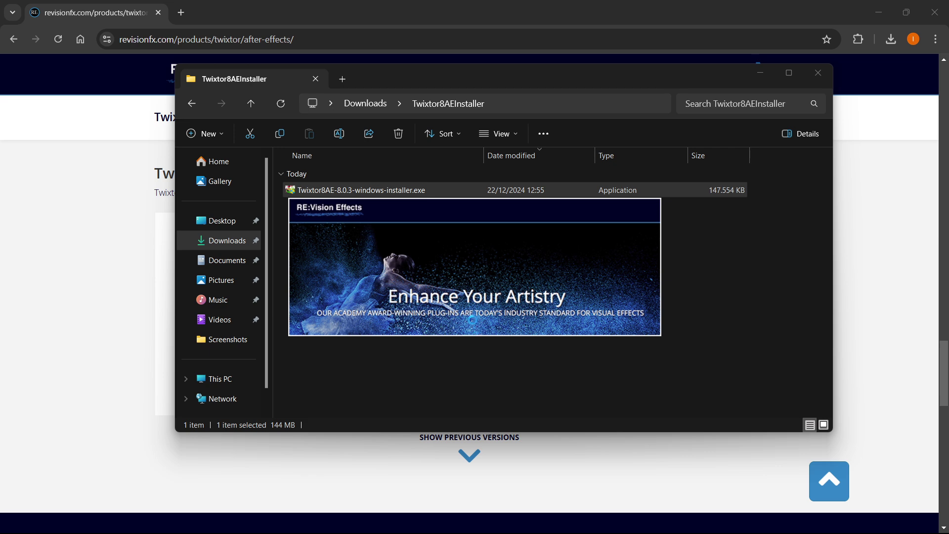
left_click_drag(505, 176, 501, 164)
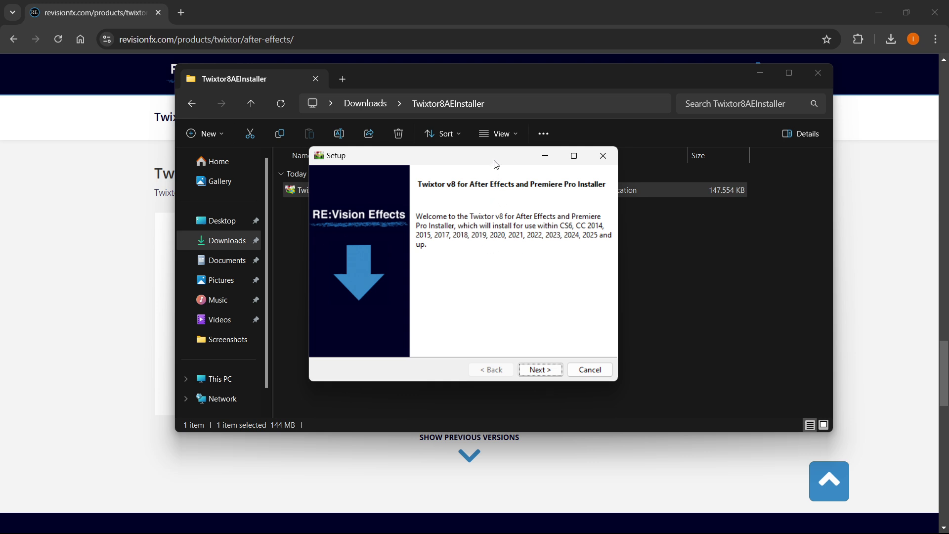
- Pass the Welcome page, accept the license agreement, and begin the Twixtor v8 installation
mouse_move(496, 164)
left_mouse_down()
mouse_move(513, 181)
mouse_move(514, 160)
left_mouse_up()
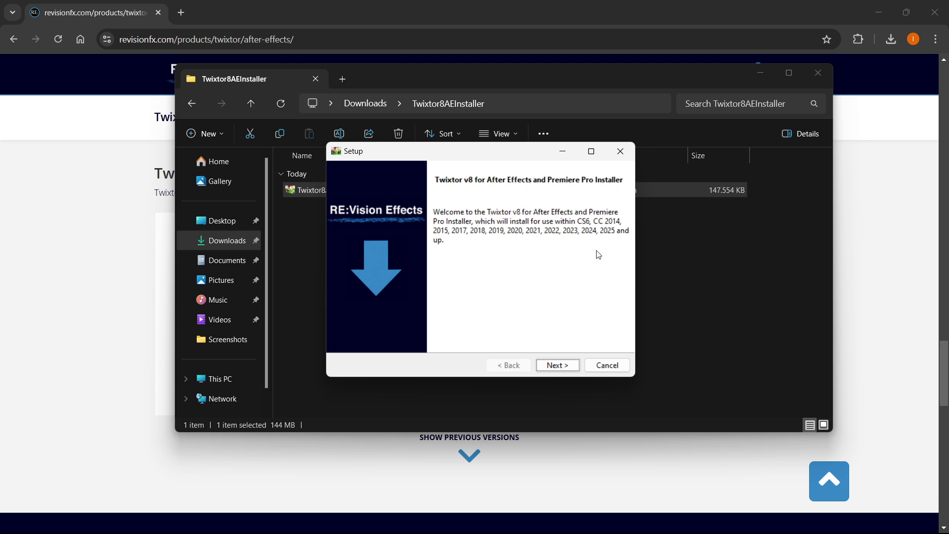
left_click(567, 365)
left_click(470, 324)
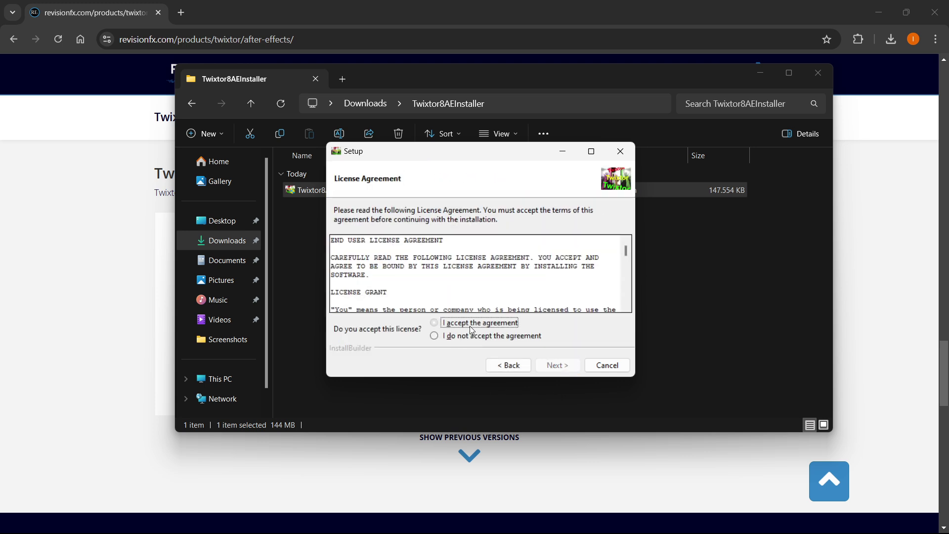
left_click(565, 365)
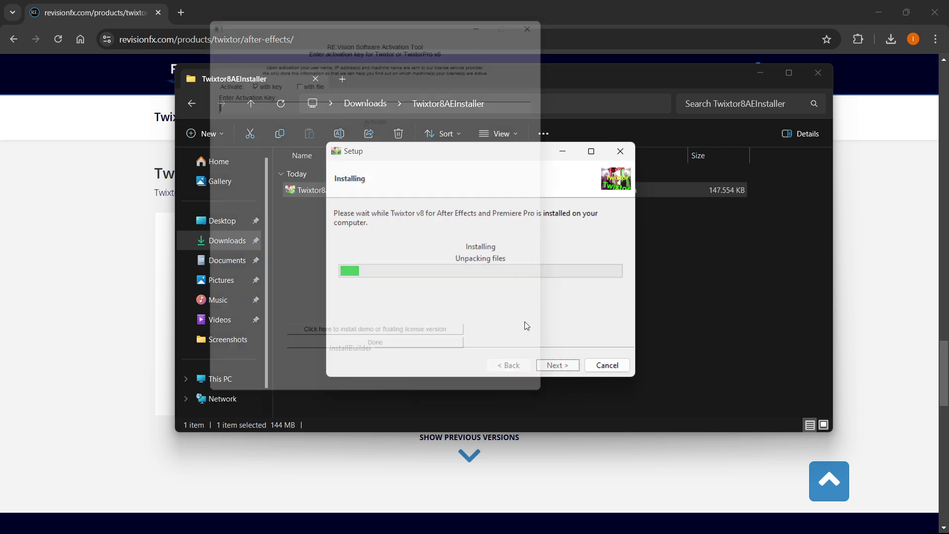
- Move the Twixtor v8 activation tool window to the screen centre
left_click_drag(417, 9, 529, 47)
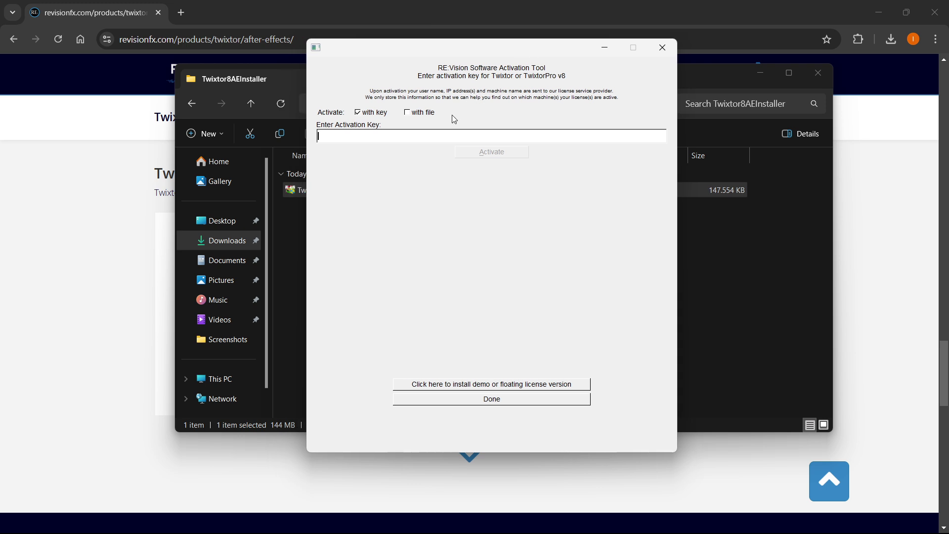